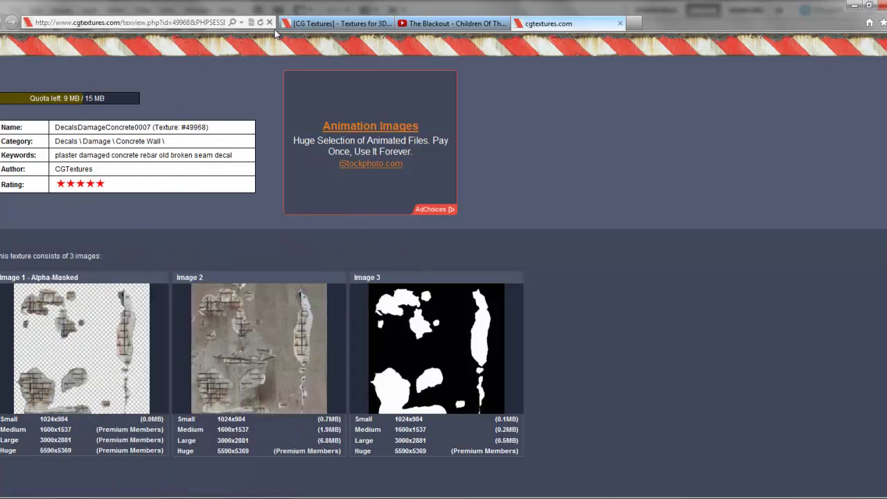
# Step: Browse the CG Textures search results for masked decal textures
pyautogui.click(336, 24)
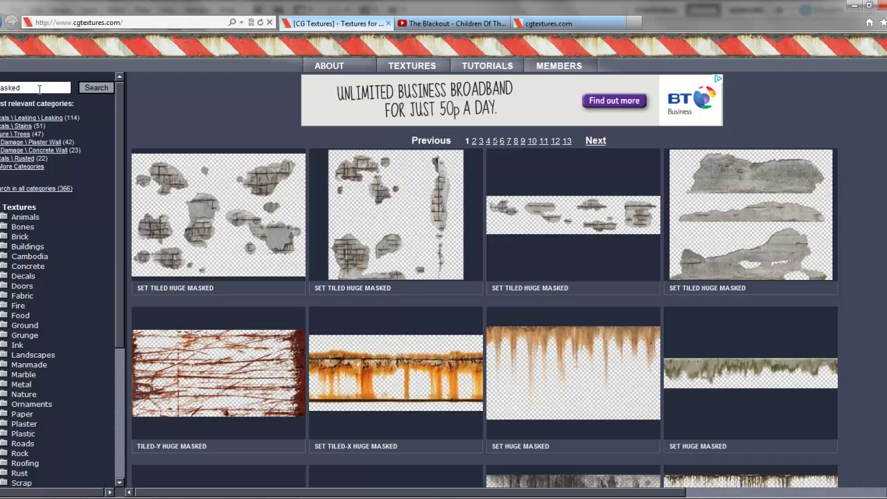
pyautogui.scroll(-4, 266, 118)
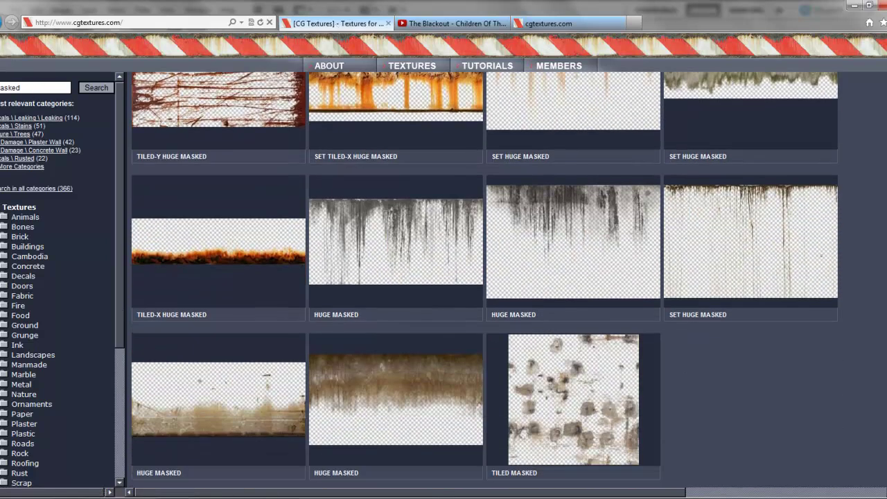
pyautogui.scroll(-12, 484, 280)
pyautogui.scroll(12, 484, 279)
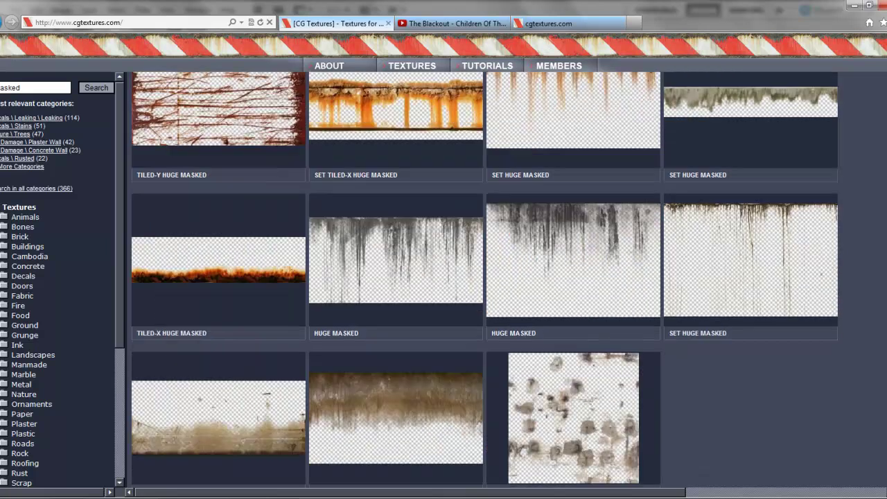
pyautogui.scroll(3, 486, 277)
# Step: Compare the enlarged previews of the alpha-masked image and the black-and-white mask of texture DecalsDamageConcrete0007
pyautogui.click(547, 23)
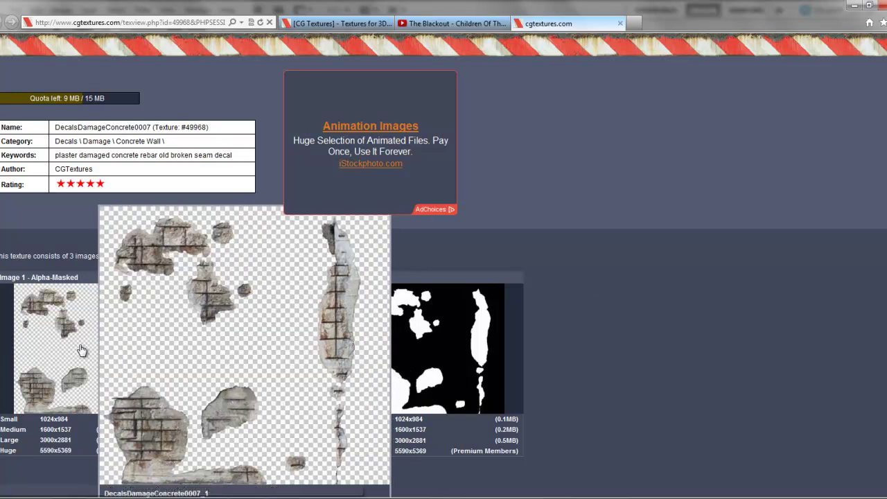
pyautogui.moveTo(429, 340)
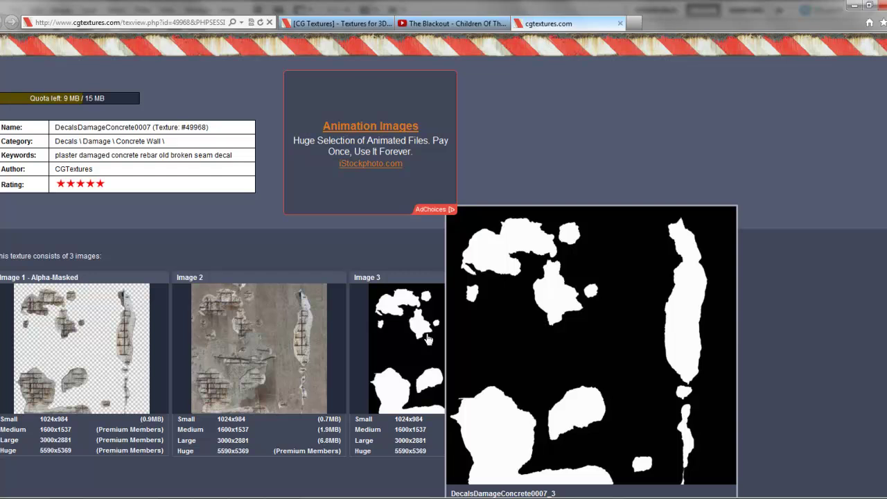
pyautogui.moveTo(81, 363)
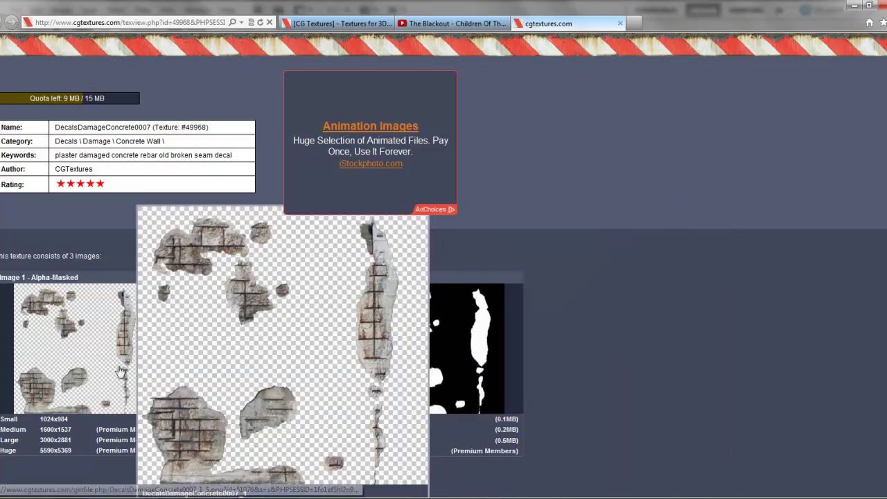
pyautogui.moveTo(423, 364)
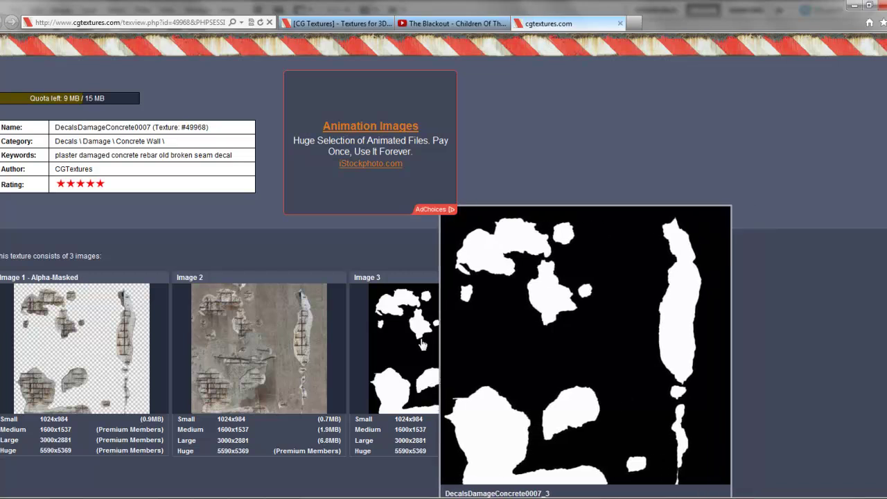
pyautogui.moveTo(111, 334)
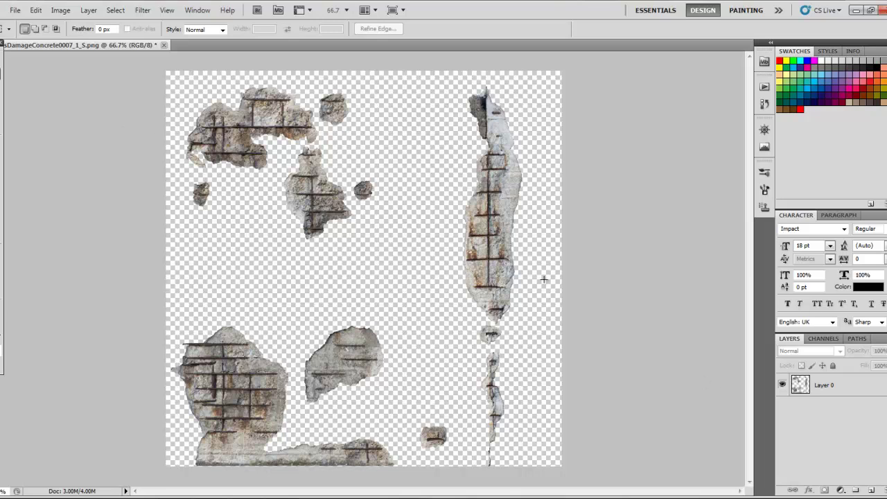
# Step: Switch to Photoshop, load Layer 0's opaque areas as a selection, save it as an alpha channel and check the resulting mask
pyautogui.keyDown('ctrl'); pyautogui.click(801, 386); pyautogui.keyUp('ctrl')
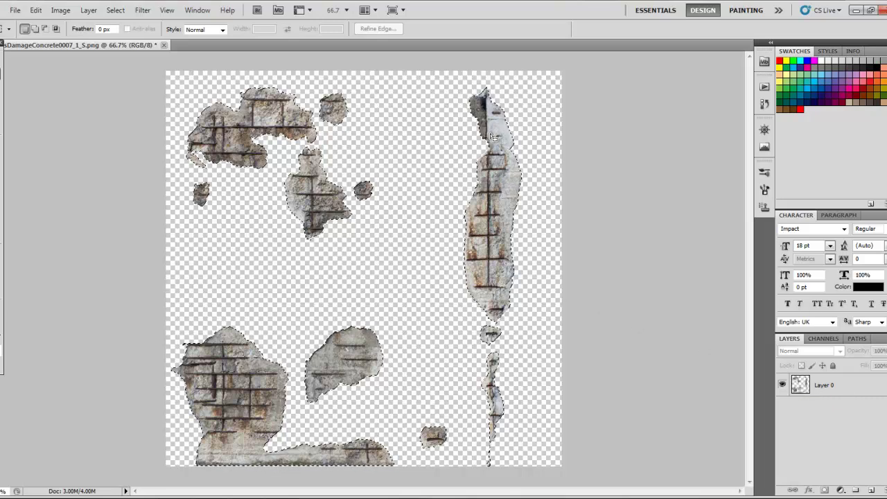
pyautogui.click(824, 339)
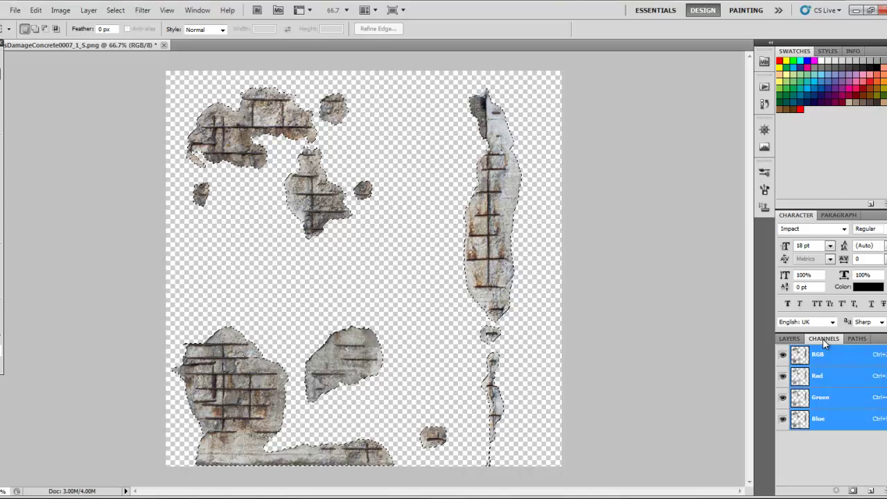
pyautogui.click(852, 492)
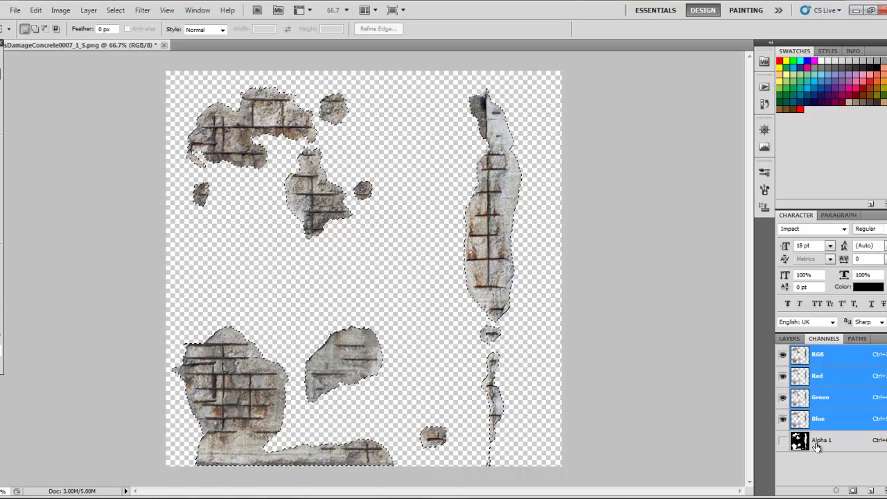
pyautogui.click(824, 443)
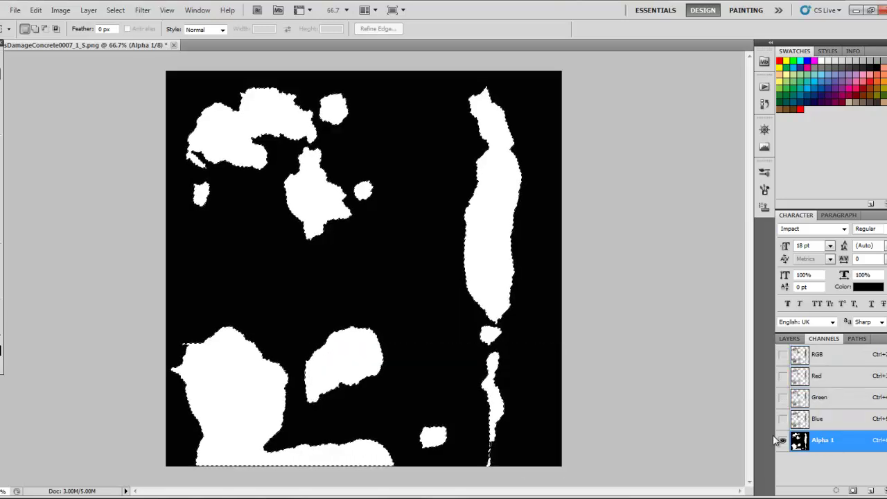
pyautogui.click(824, 362)
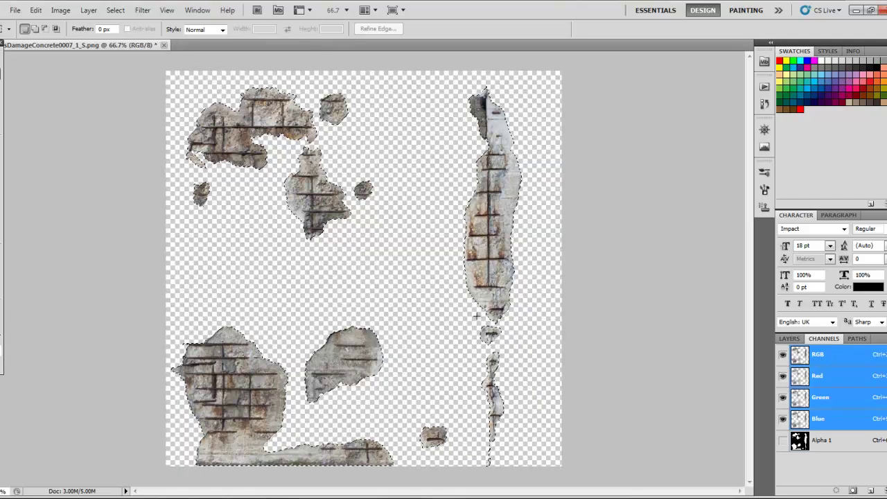
# Step: Copy the entire Alpha 1 channel and paste it into the RGB image as a new layer above Layer 0
pyautogui.click(834, 451)
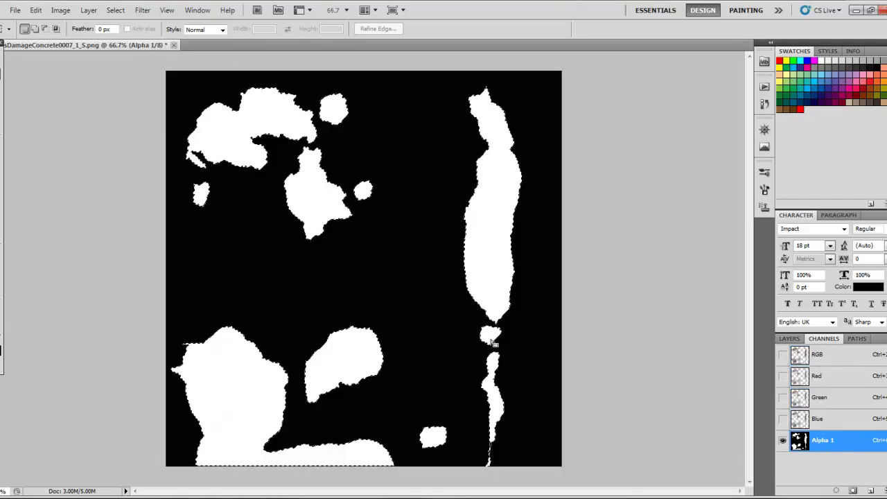
pyautogui.click(409, 328)
pyautogui.hotkey('ctrl', 'a')
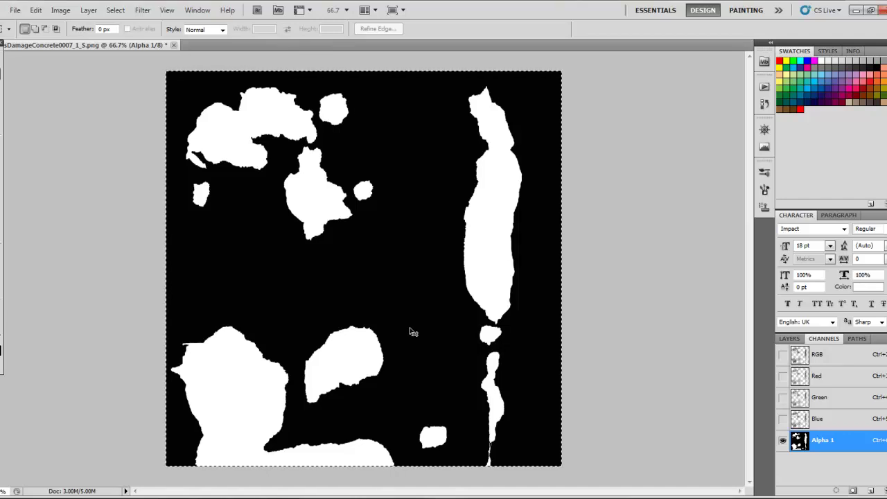
pyautogui.click(820, 357)
pyautogui.hotkey('ctrl', 'v')
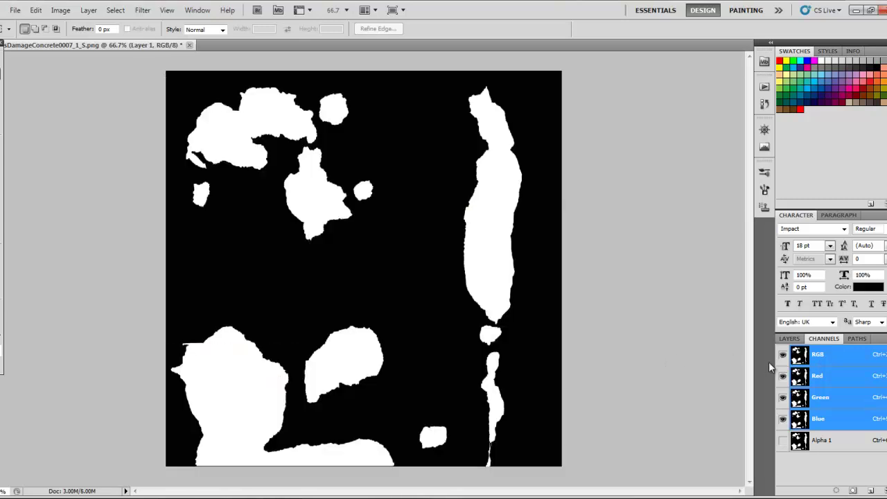
pyautogui.click(789, 338)
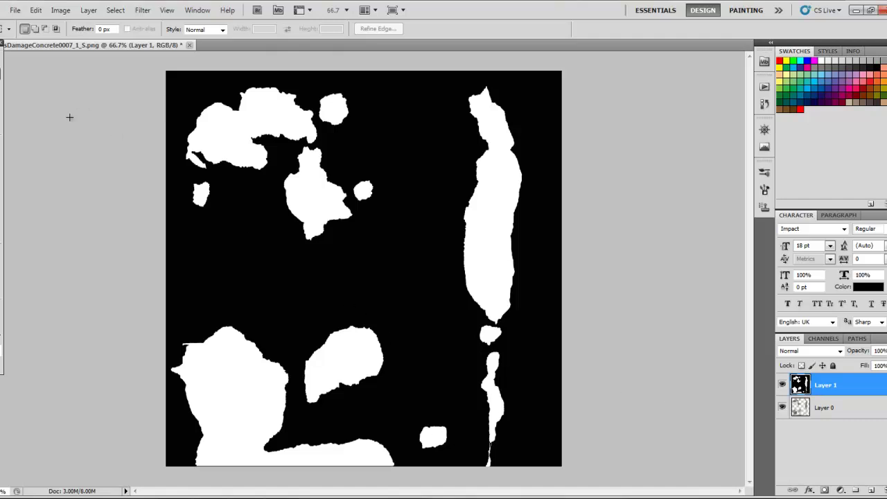
# Step: Compare the mask layer with the texture beneath by toggling its visibility, and start saving the image as a separate file
pyautogui.click(782, 386)
pyautogui.click(782, 385)
pyautogui.click(15, 11)
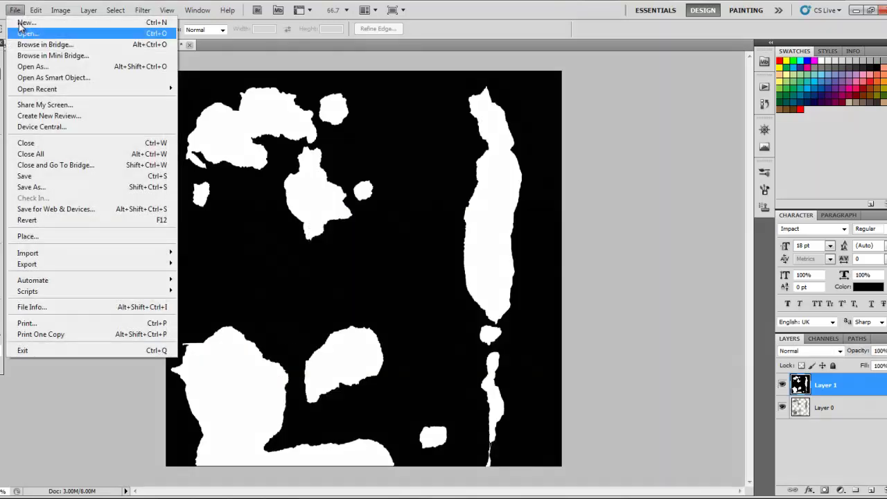
pyautogui.click(107, 188)
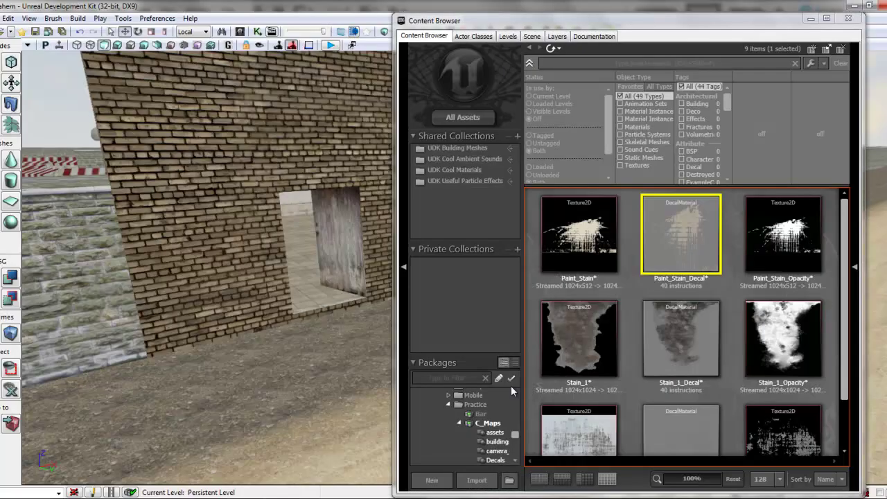
# Step: Switch to Unreal Development Kit, select the decal actor on the brick wall above the doorway, and show the viewport in wireframe
pyautogui.click(630, 374)
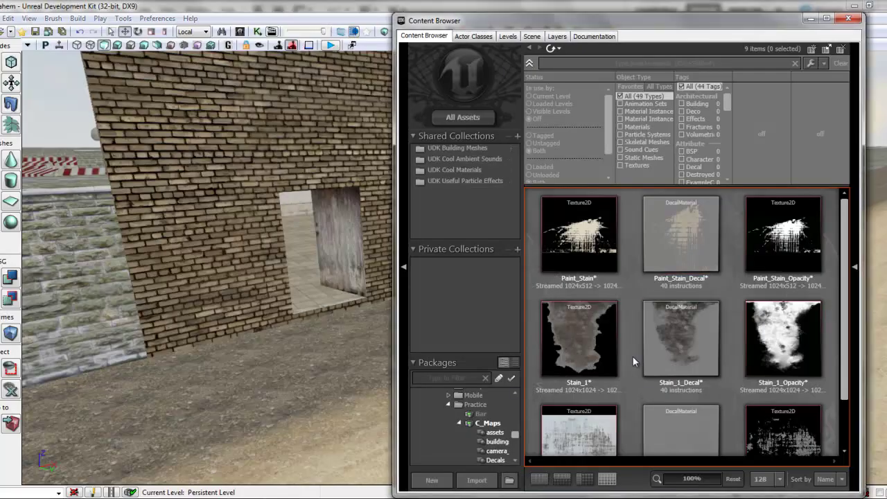
pyautogui.moveTo(848, 316); pyautogui.dragTo(854, 294)
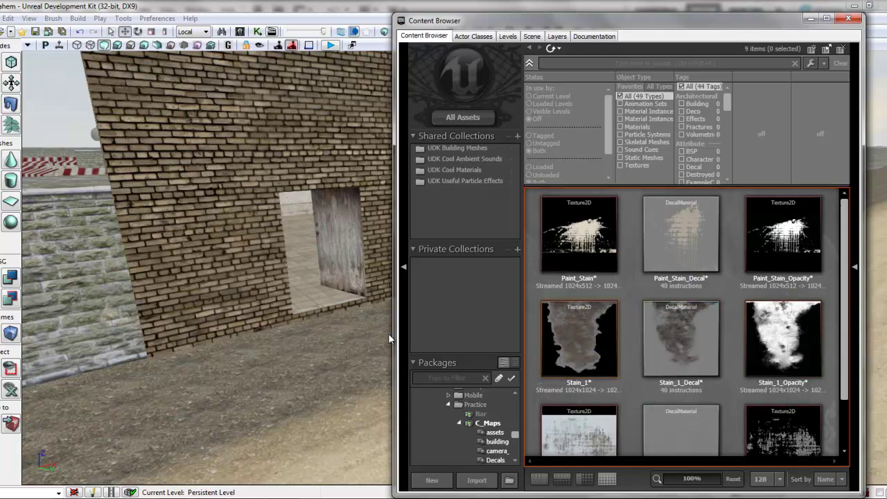
pyautogui.moveTo(282, 324); pyautogui.dragTo(641, 243, button='right')
pyautogui.moveTo(318, 215); pyautogui.dragTo(221, 303, button='right')
pyautogui.click(228, 262)
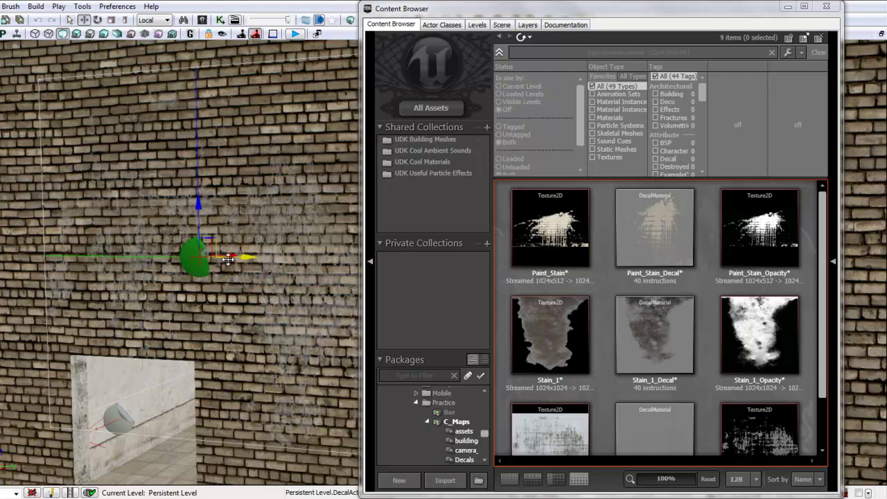
pyautogui.moveTo(266, 264); pyautogui.dragTo(231, 259)
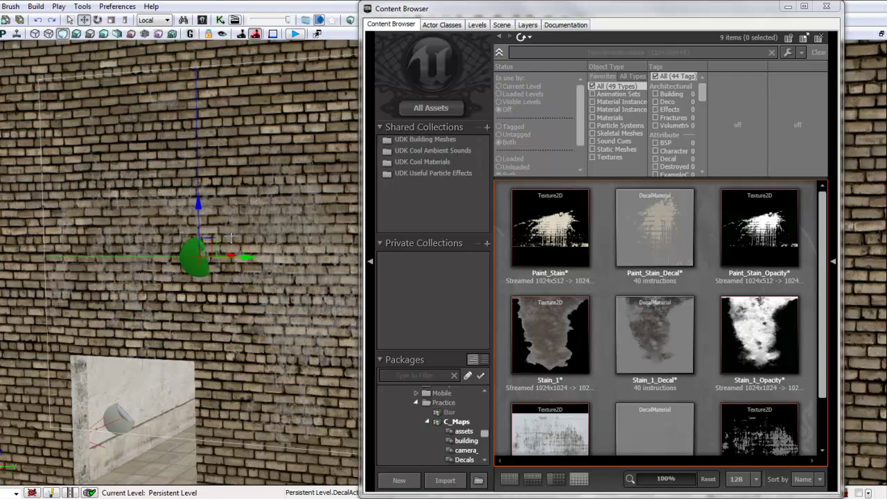
pyautogui.click(35, 33)
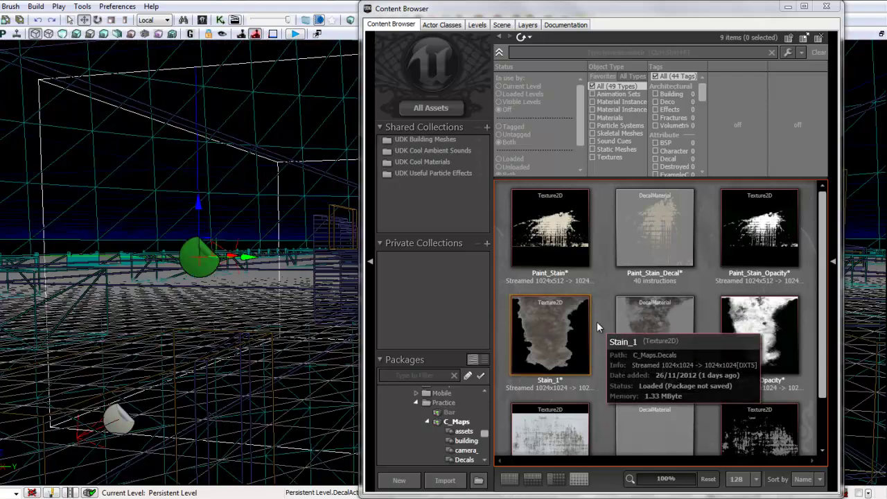
# Step: Create a new DecalMaterial named Damaged_Wall_Decal in the Decals group of the C_Maps package
pyautogui.rightClick(610, 274)
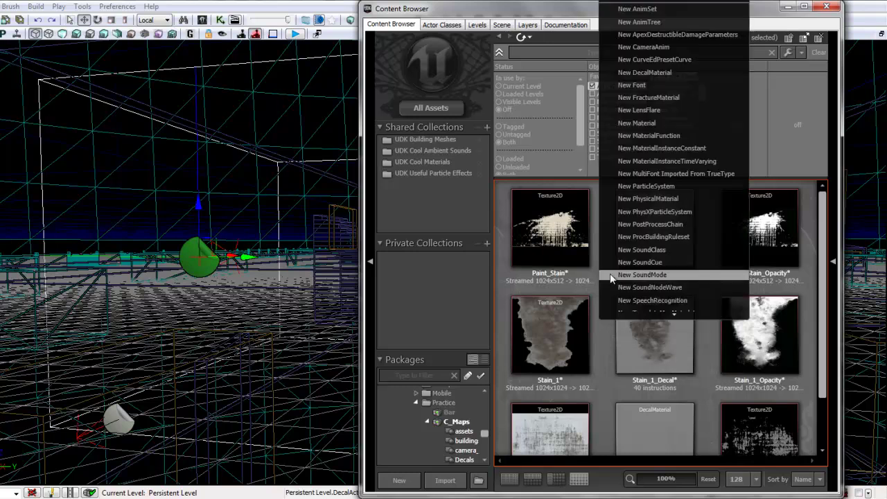
pyautogui.click(662, 70)
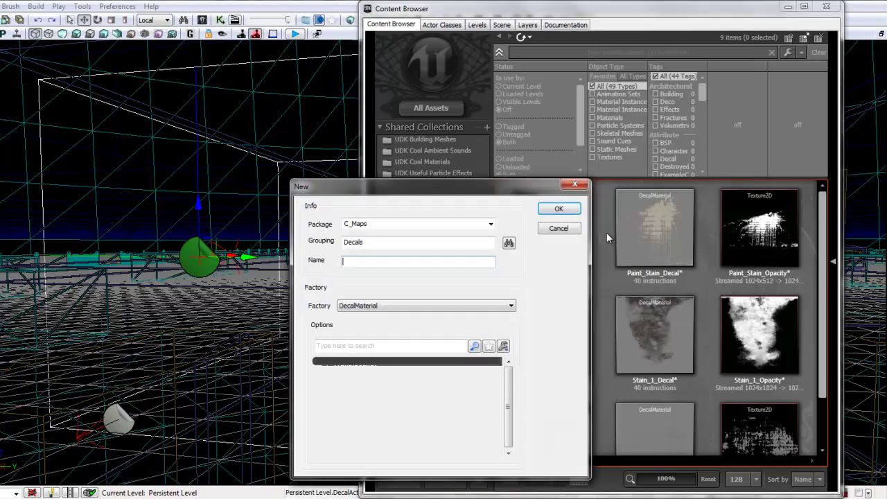
pyautogui.write('Damaged_Wall_Decal')
pyautogui.press('Return')
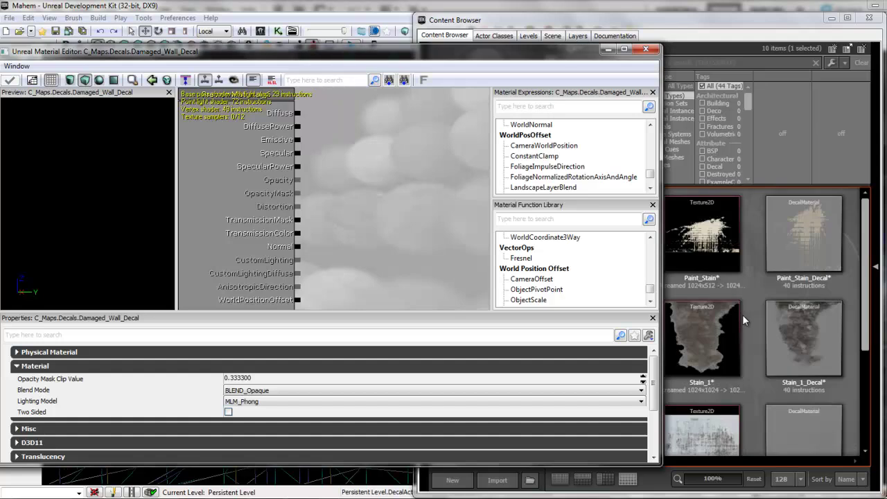
# Step: Import the Damaged_Wall and Damaged_Wall_Opacity images from the Decals texture folder into the C_Maps package's Decals group
pyautogui.click(749, 302)
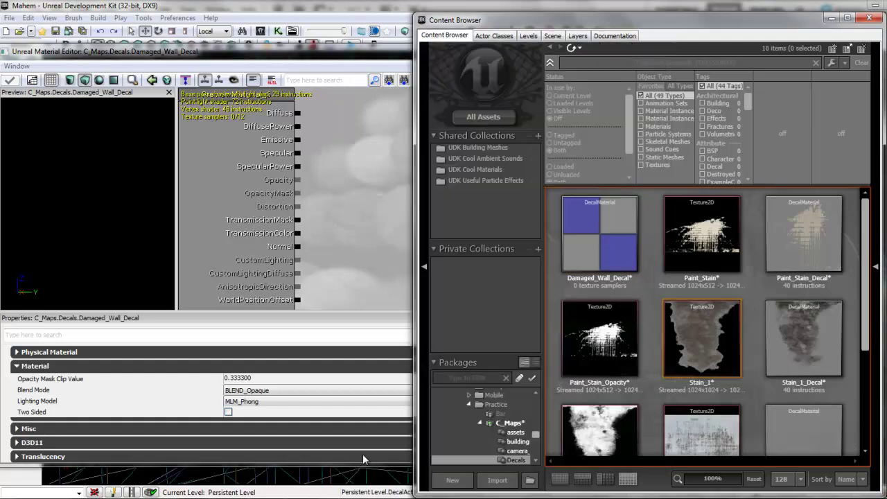
pyautogui.hotkey('alt', 'Tab')
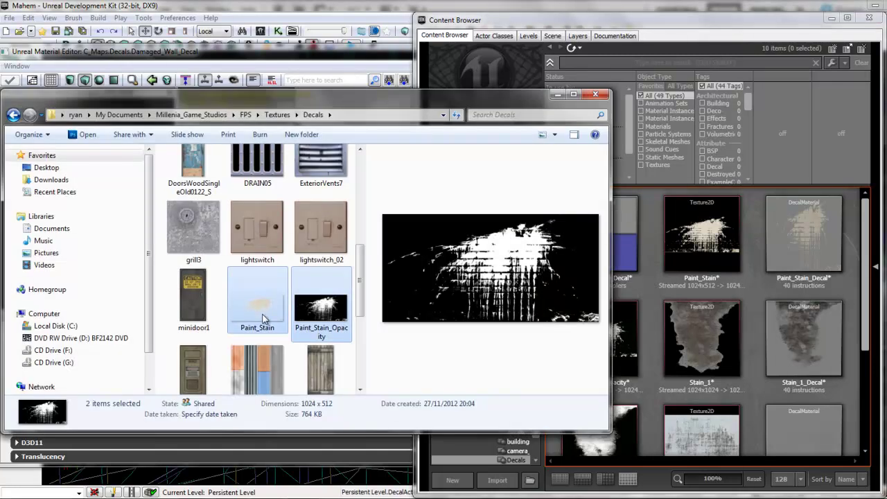
pyautogui.moveTo(361, 271); pyautogui.dragTo(361, 233)
pyautogui.scroll(3, 361, 232)
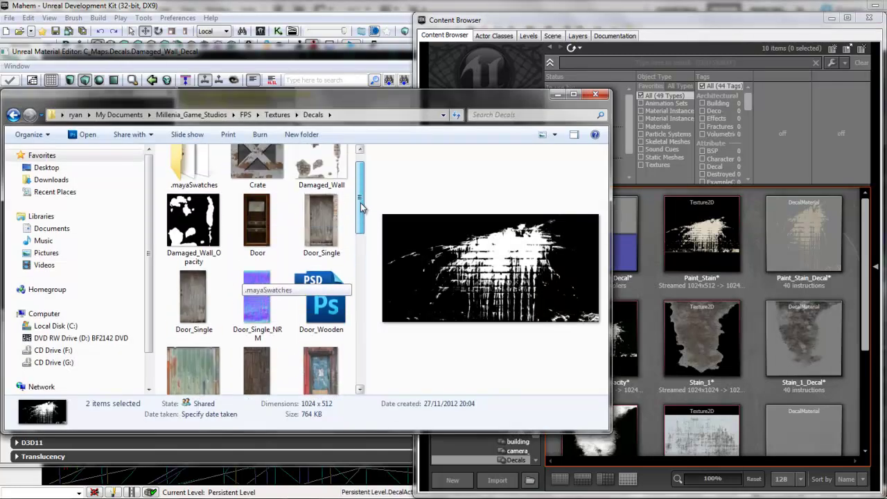
pyautogui.click(339, 182)
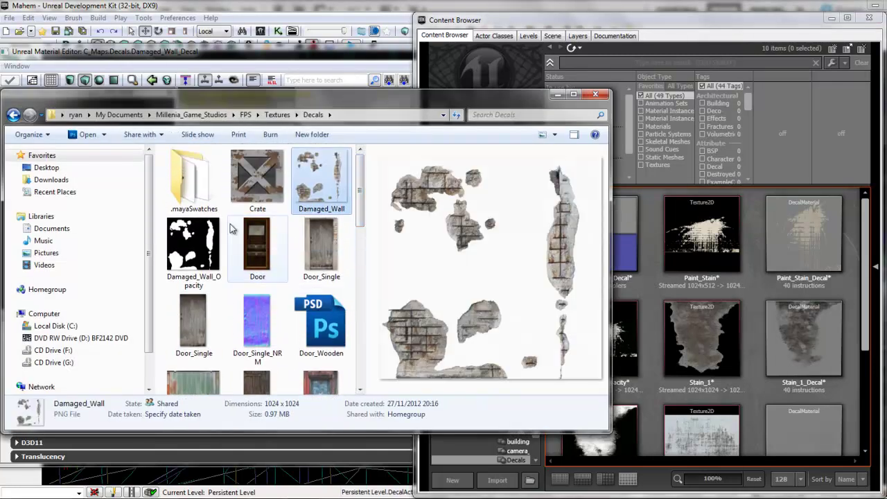
pyautogui.keyDown('ctrl'); pyautogui.click(195, 266); pyautogui.keyUp('ctrl')
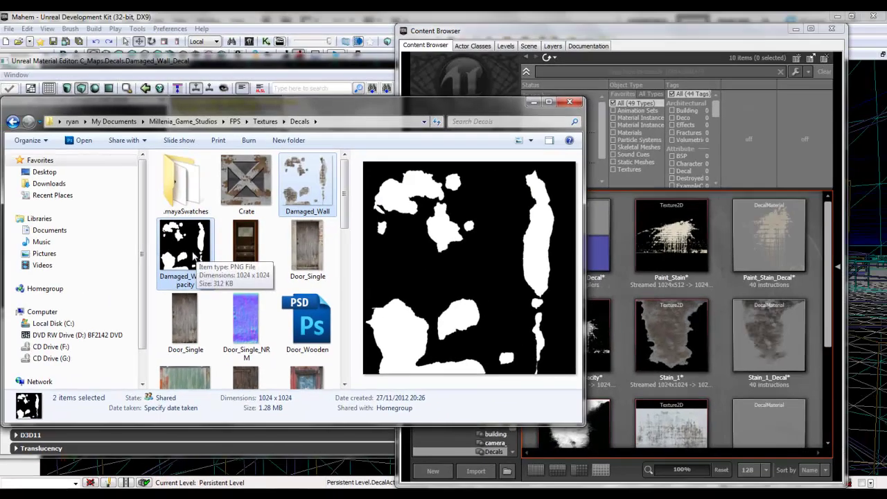
pyautogui.moveTo(194, 255); pyautogui.dragTo(620, 303)
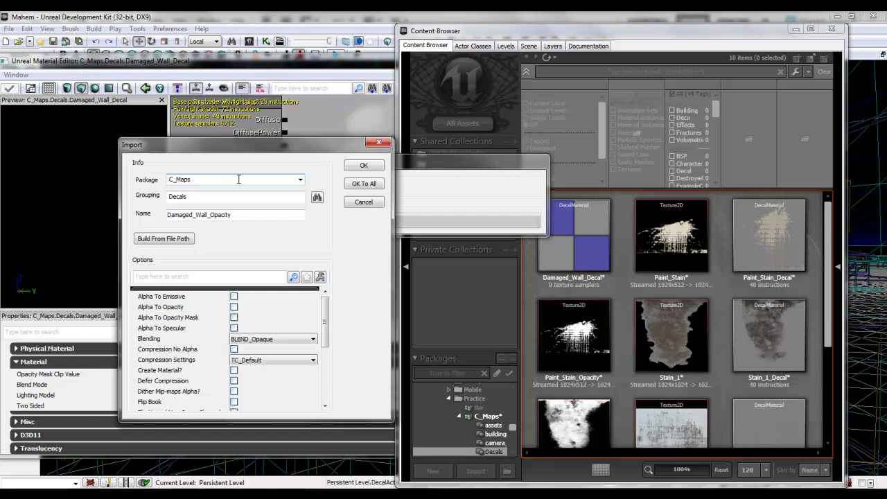
pyautogui.click(364, 167)
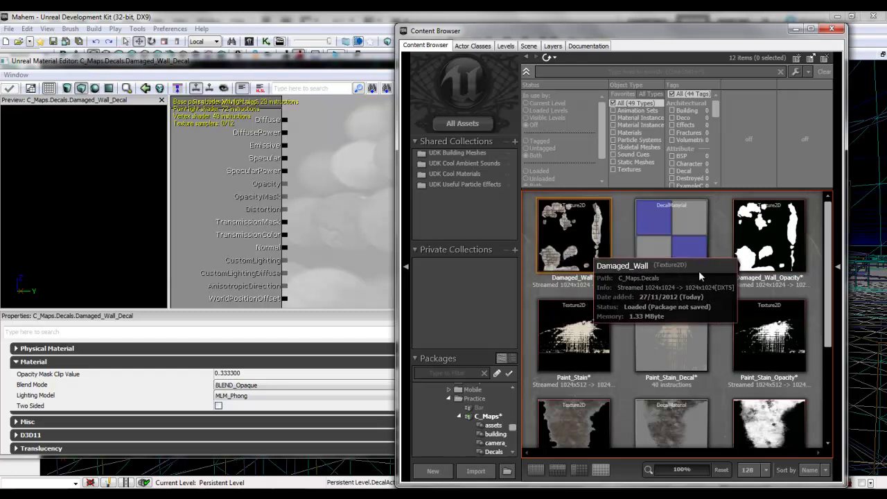
# Step: Add a texture sample using Damaged_Wall to the Damaged_Wall_Decal material graph
pyautogui.click(567, 246)
pyautogui.moveTo(335, 129); pyautogui.dragTo(335, 126)
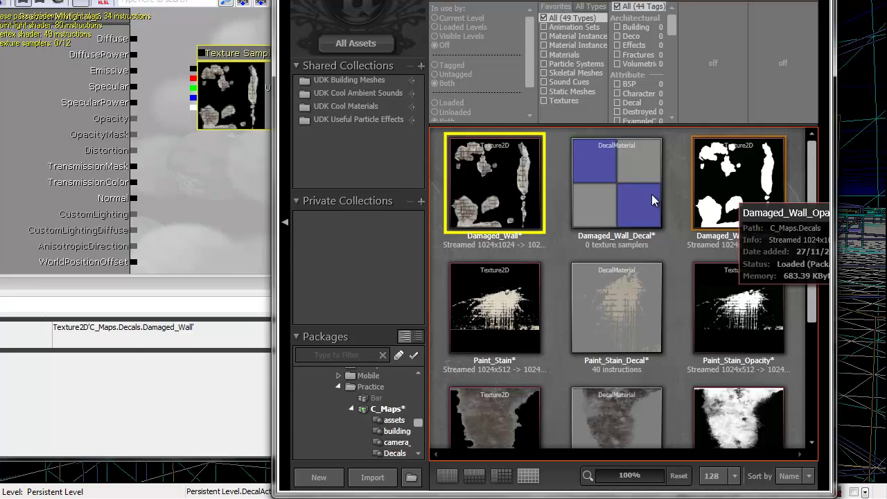
# Step: Add a Damaged_Wall_Opacity texture sample, and wire the Damaged_Wall sample to Diffuse and the opacity sample to Opacity
pyautogui.moveTo(754, 241); pyautogui.dragTo(488, 273)
pyautogui.moveTo(388, 230); pyautogui.dragTo(211, 186)
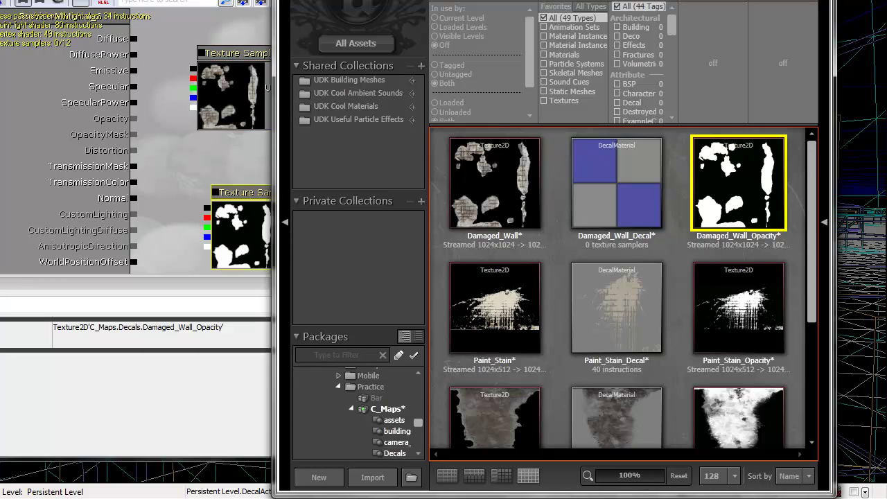
pyautogui.click(109, 2)
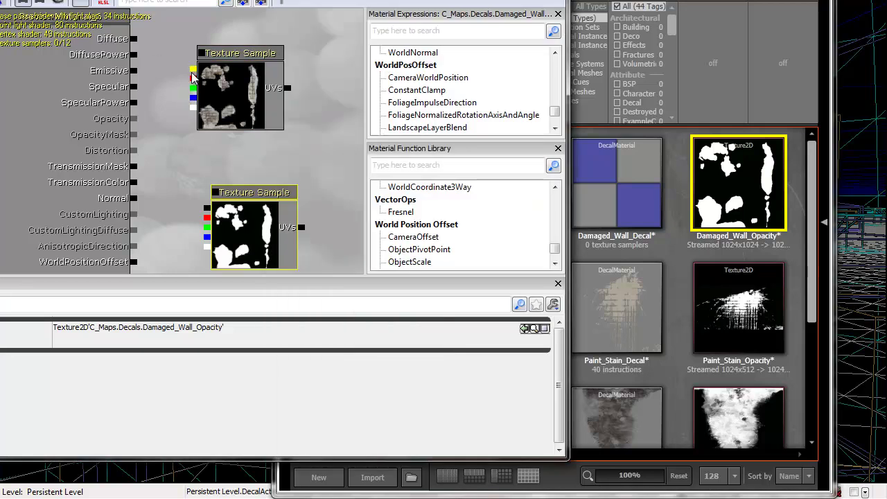
pyautogui.moveTo(193, 69); pyautogui.dragTo(135, 38)
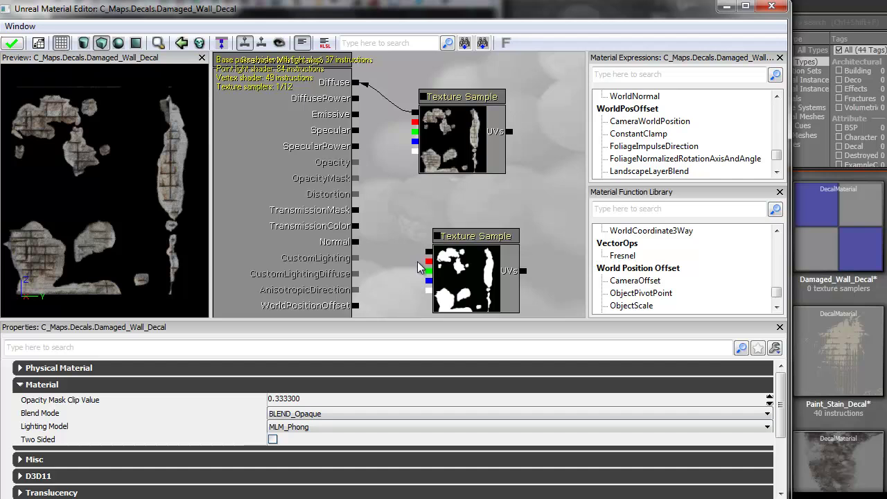
pyautogui.moveTo(395, 186); pyautogui.dragTo(353, 163)
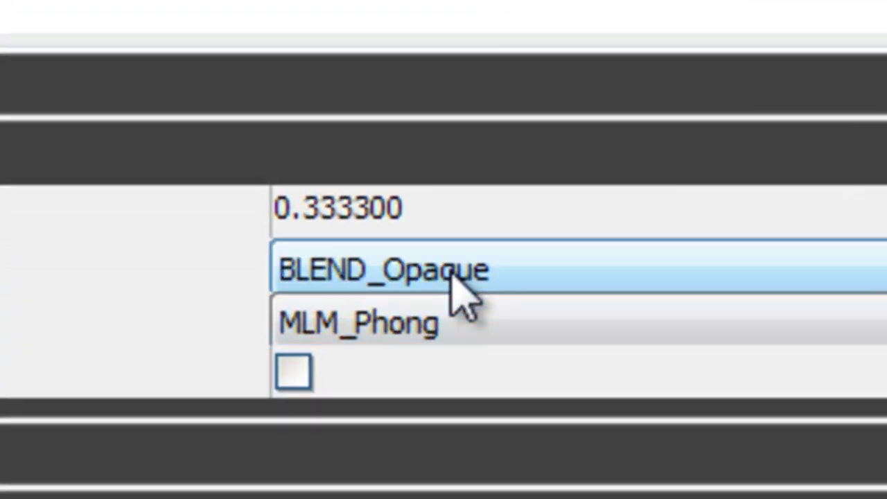
# Step: Set the material's blend mode to BLEND_Translucent, apply the changes and close the Material Editor
pyautogui.click(430, 276)
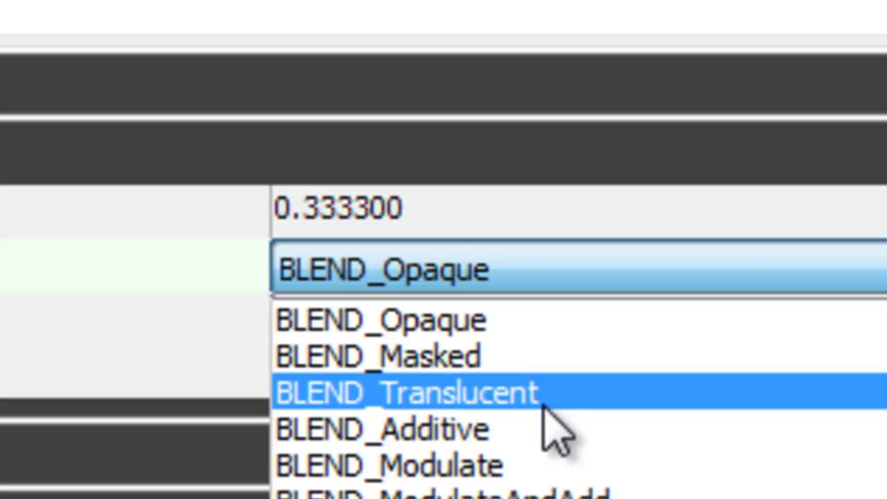
pyautogui.click(543, 406)
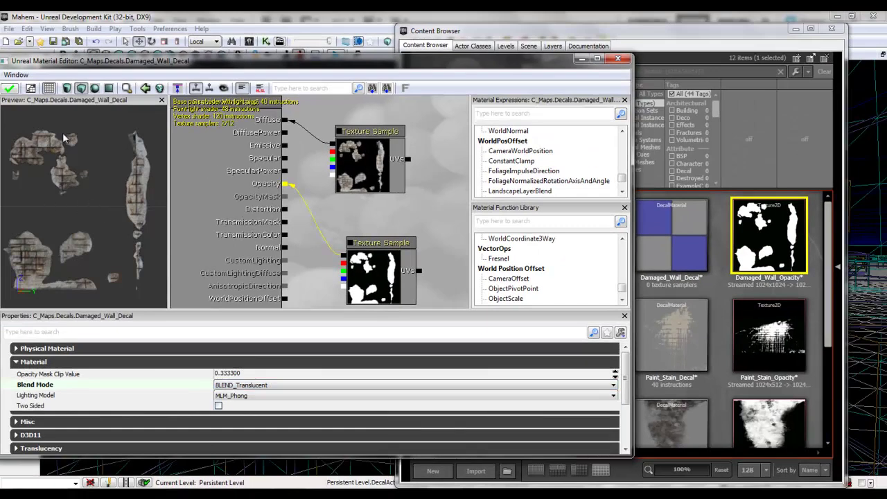
pyautogui.moveTo(71, 154); pyautogui.dragTo(1, 215)
pyautogui.click(15, 91)
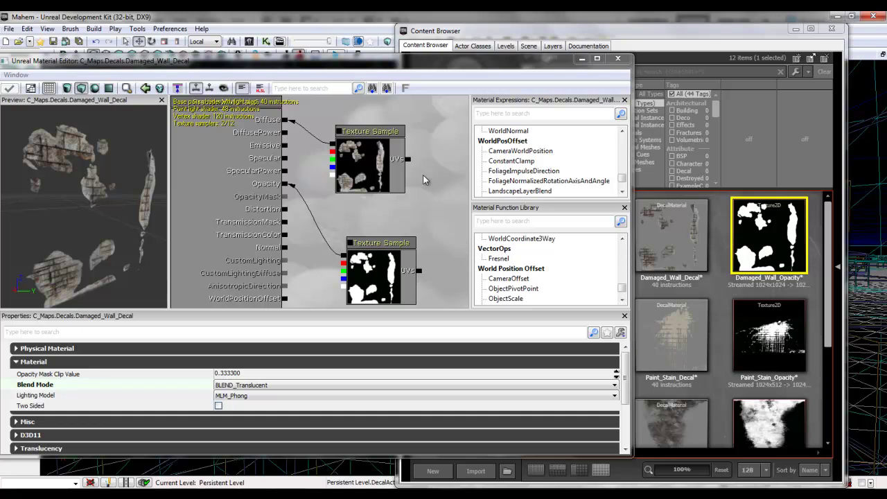
pyautogui.click(619, 60)
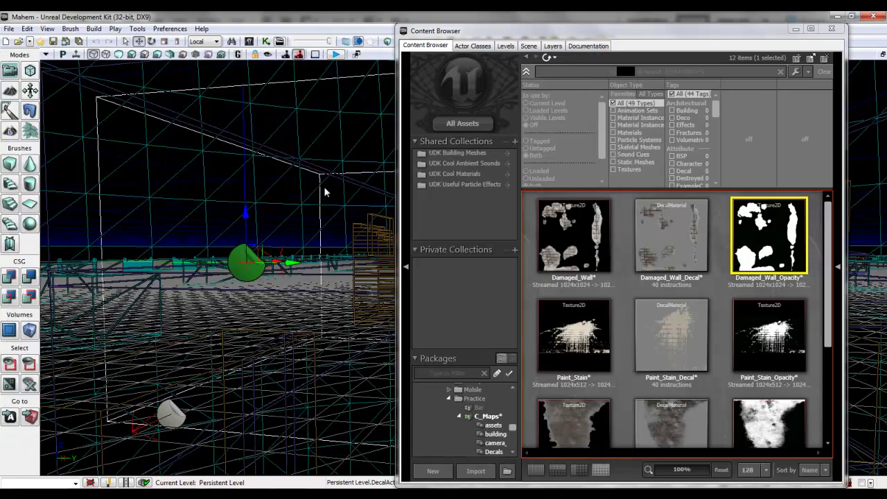
# Step: Switch the viewport from wireframe to textured shading and move the Content Browser aside to reveal the brick wall
pyautogui.click(78, 42)
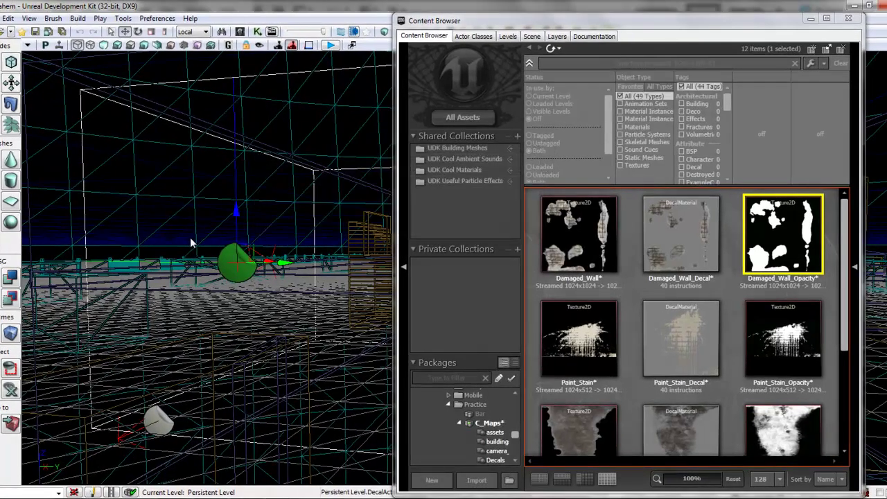
pyautogui.moveTo(182, 199); pyautogui.dragTo(211, 135, button='right')
pyautogui.click(105, 46)
pyautogui.click(467, 23)
pyautogui.moveTo(467, 25); pyautogui.dragTo(557, 35)
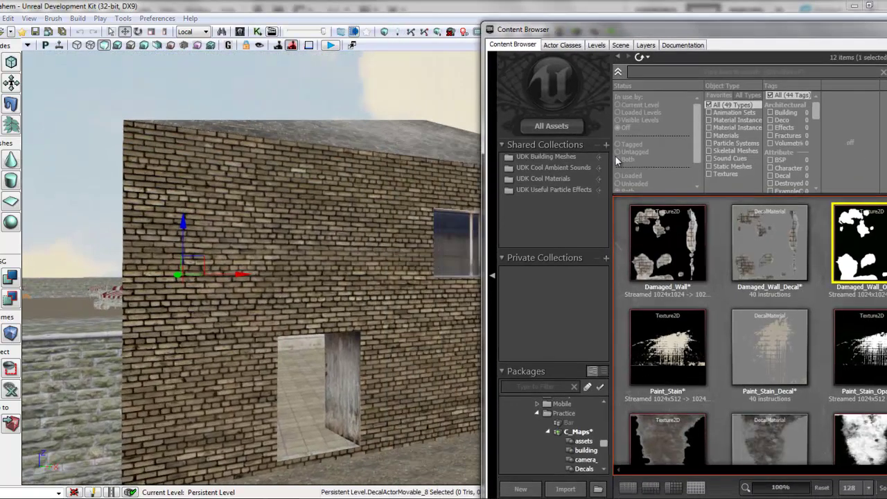
# Step: Place the Damaged_Wall_Decal material on the brick wall below the window beside the doorway, and minimize the Content Browser
pyautogui.click(741, 247)
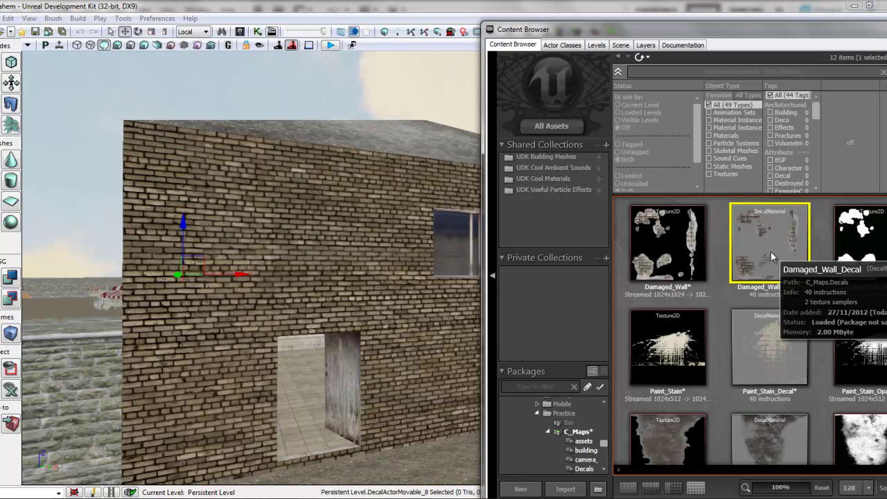
pyautogui.moveTo(432, 279); pyautogui.dragTo(482, 345, button='right')
pyautogui.click(769, 239)
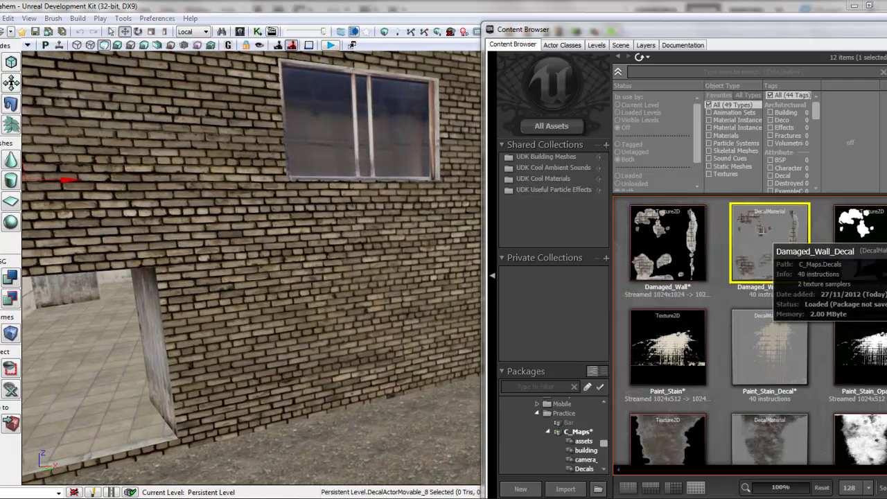
pyautogui.moveTo(798, 246); pyautogui.dragTo(796, 245)
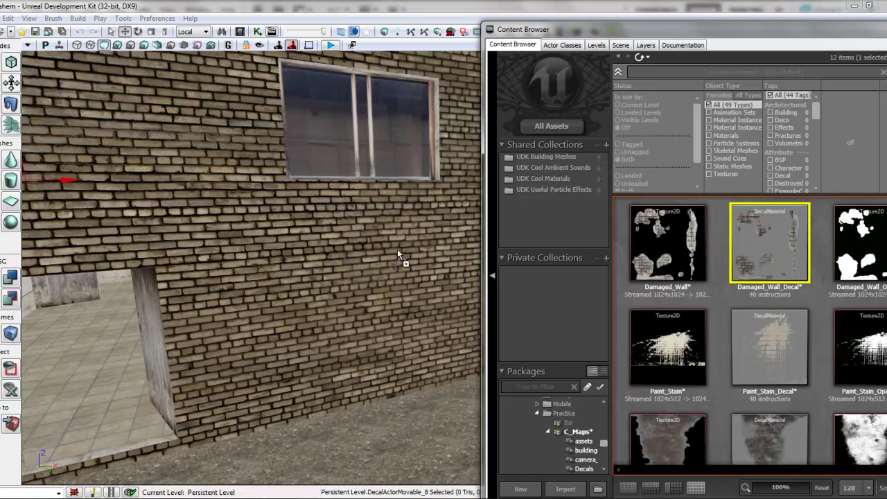
pyautogui.moveTo(397, 249); pyautogui.dragTo(398, 249)
pyautogui.click(885, 32)
# Step: Scale up the damaged-wall decal uniformly until it spans from the window's height down to the ground
pyautogui.moveTo(483, 213); pyautogui.dragTo(476, 181, button='right')
pyautogui.moveTo(475, 182); pyautogui.dragTo(445, 244)
pyautogui.press('space')
pyautogui.press('space')
pyautogui.moveTo(306, 173); pyautogui.dragTo(305, 150)
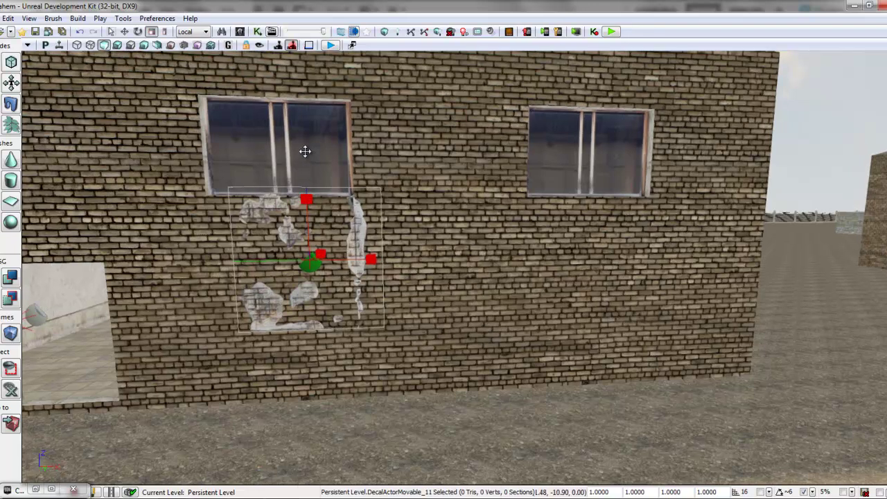
pyautogui.moveTo(305, 200); pyautogui.dragTo(315, 49)
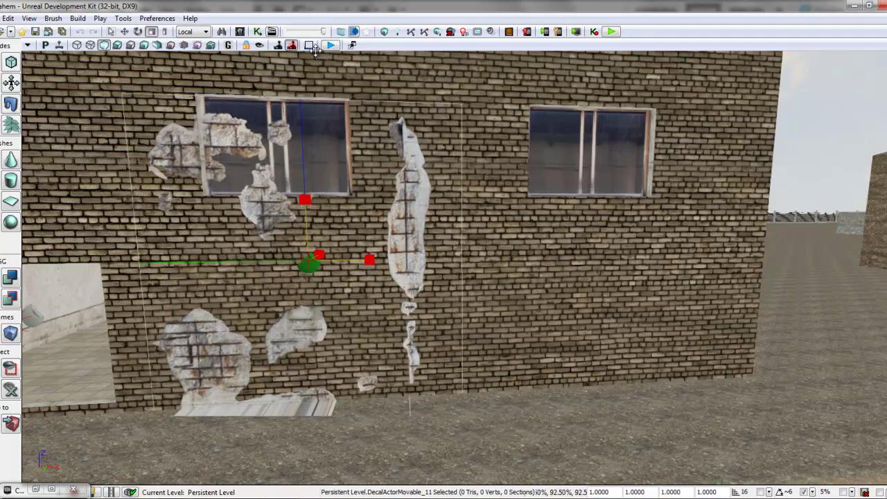
# Step: Move the damaged-wall decal actor outward from the front brick wall, out over the dirt road
pyautogui.press('w')
pyautogui.moveTo(305, 206); pyautogui.dragTo(304, 197)
pyautogui.press('Left')
pyautogui.moveTo(304, 198); pyautogui.dragTo(882, 130, button='right')
pyautogui.moveTo(785, 175); pyautogui.dragTo(717, 184, button='right')
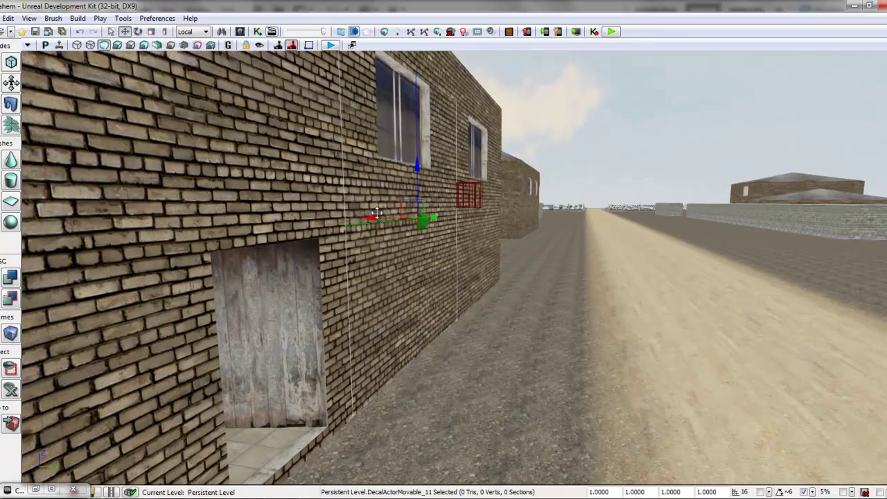
pyautogui.moveTo(376, 215); pyautogui.dragTo(712, 296)
pyautogui.press('space')
pyautogui.press('space')
pyautogui.press('space')
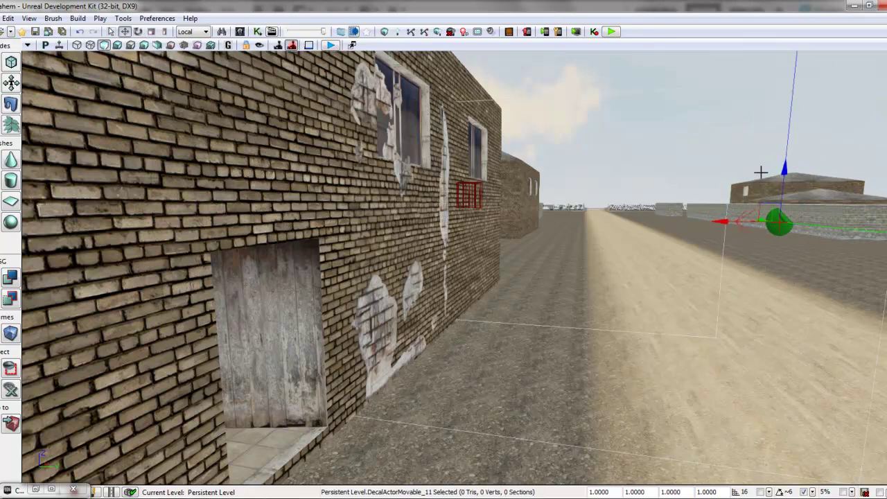
pyautogui.moveTo(788, 172); pyautogui.dragTo(777, 50)
pyautogui.press('space')
pyautogui.hotkey('ctrl', 'z')
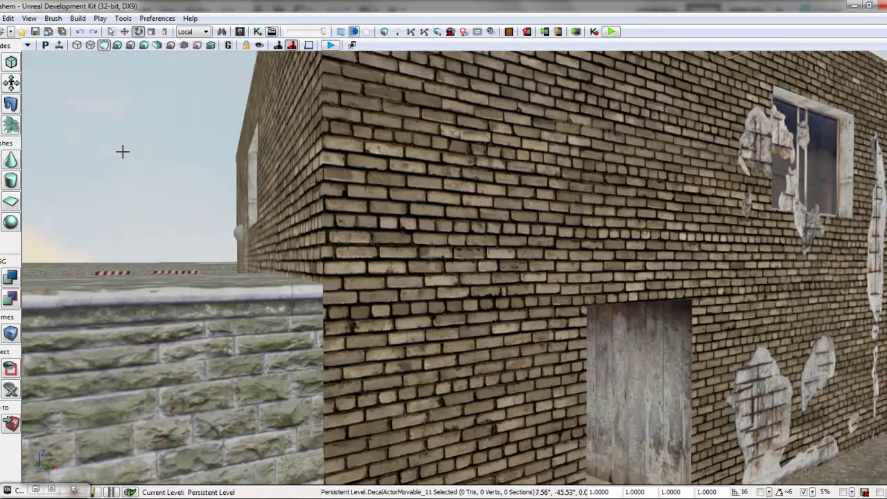
# Step: Rotate the decal actor 90 degrees and move it around the corner to project onto the building's windowless side wall
pyautogui.press('d')
pyautogui.press('s')
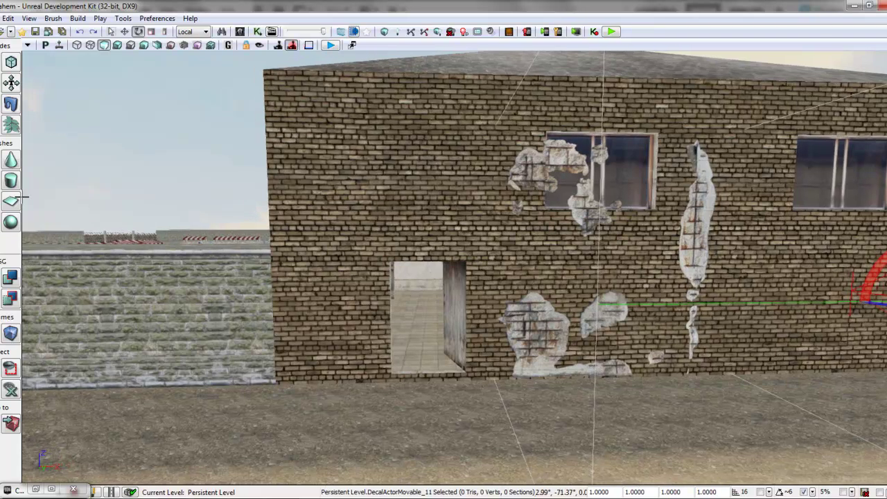
pyautogui.press('d')
pyautogui.press('d')
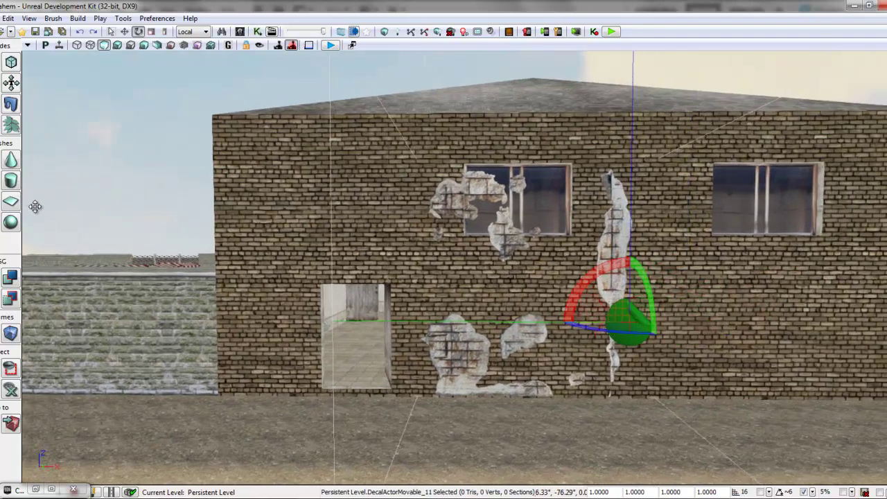
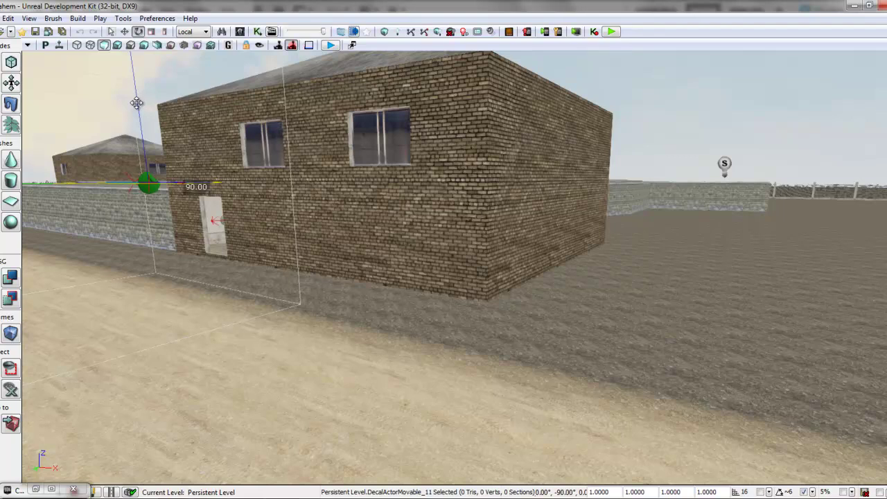
pyautogui.press('w')
pyautogui.moveTo(142, 203); pyautogui.dragTo(506, 249)
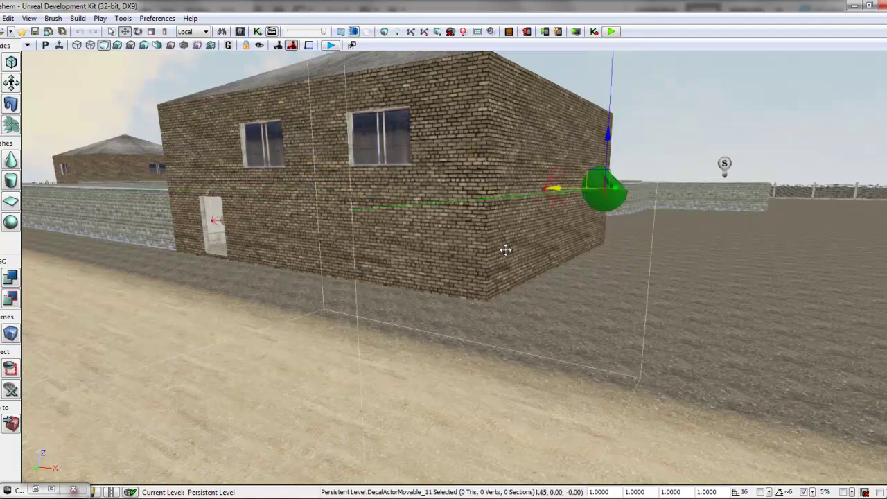
pyautogui.moveTo(628, 184); pyautogui.dragTo(703, 159)
# Step: Scale down the decal uniformly and lower it to the base of the side wall
pyautogui.moveTo(703, 160); pyautogui.dragTo(703, 159, button='right')
pyautogui.moveTo(621, 233); pyautogui.dragTo(563, 198, button='right')
pyautogui.press('space')
pyautogui.press('space')
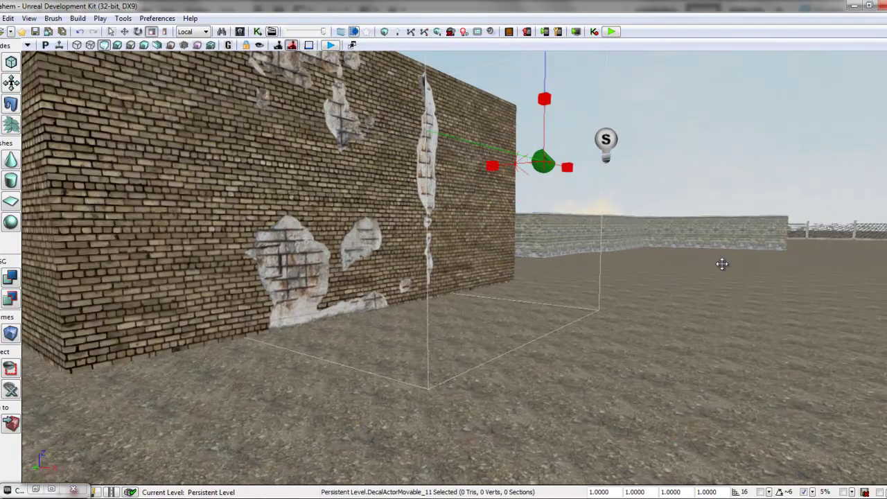
pyautogui.moveTo(545, 98); pyautogui.dragTo(545, 201)
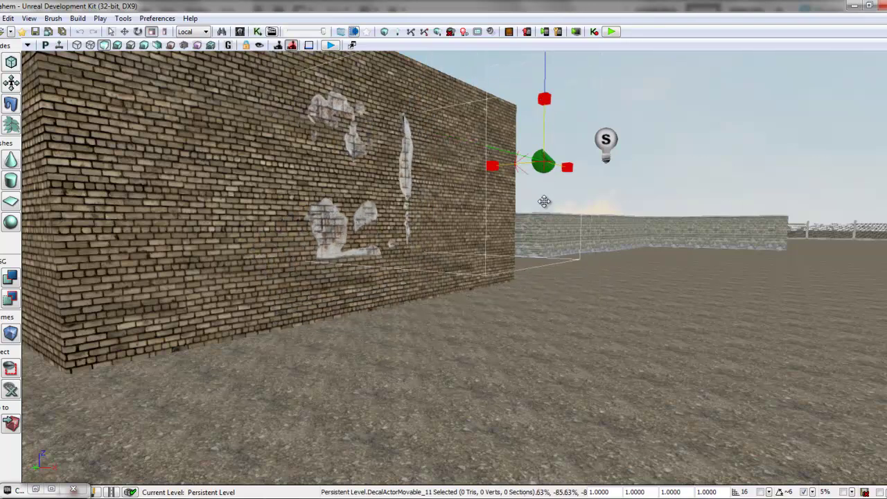
pyautogui.press('space')
pyautogui.moveTo(545, 105); pyautogui.dragTo(545, 182)
# Step: Examine the damaged-wall decal on the side wall and the other decal above the building's doorway
pyautogui.moveTo(450, 235); pyautogui.dragTo(450, 226)
pyautogui.scroll(1, 450, 236)
pyautogui.click(581, 173)
pyautogui.scroll(8, 581, 173)
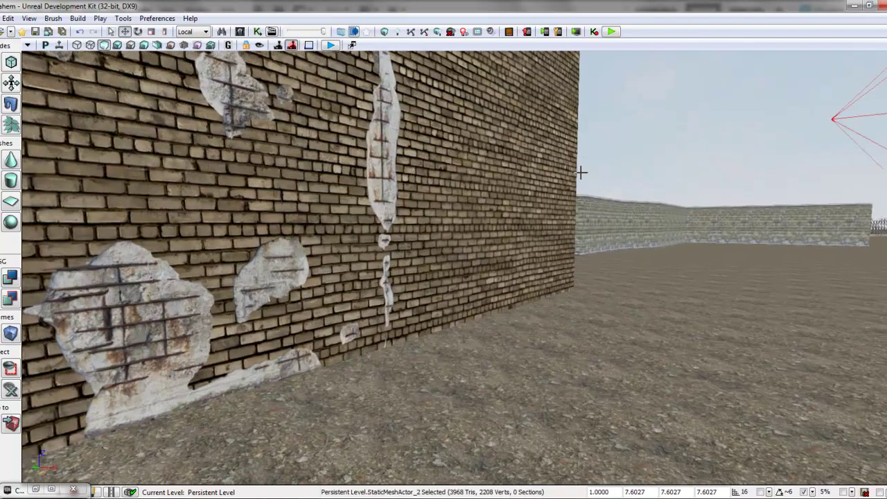
pyautogui.moveTo(257, 111); pyautogui.dragTo(88, 89, button='right')
pyautogui.moveTo(88, 88); pyautogui.dragTo(21, 51)
pyautogui.moveTo(22, 50); pyautogui.dragTo(18, 329, button='right')
pyautogui.moveTo(18, 330); pyautogui.dragTo(18, 329)
pyautogui.moveTo(18, 329); pyautogui.dragTo(18, 263, button='right')
pyautogui.moveTo(18, 264); pyautogui.dragTo(18, 260)
pyautogui.moveTo(18, 260); pyautogui.dragTo(19, 270, button='right')
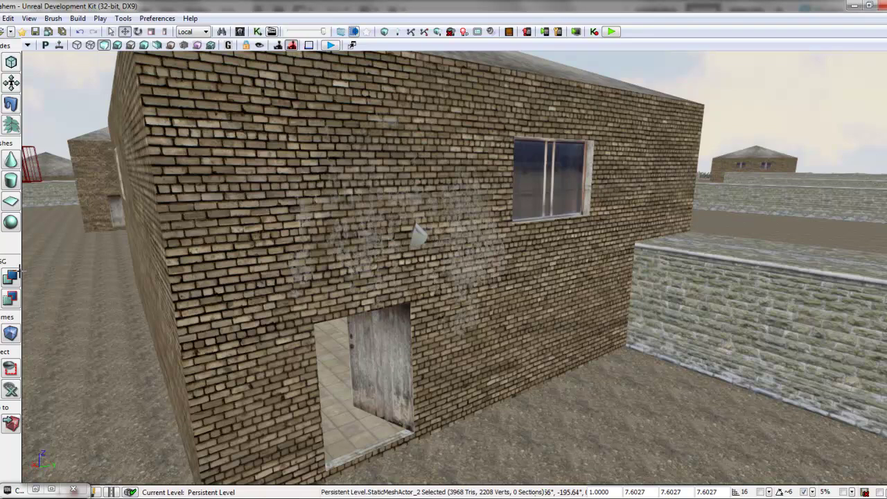
pyautogui.moveTo(19, 270); pyautogui.dragTo(321, 209, button='right')
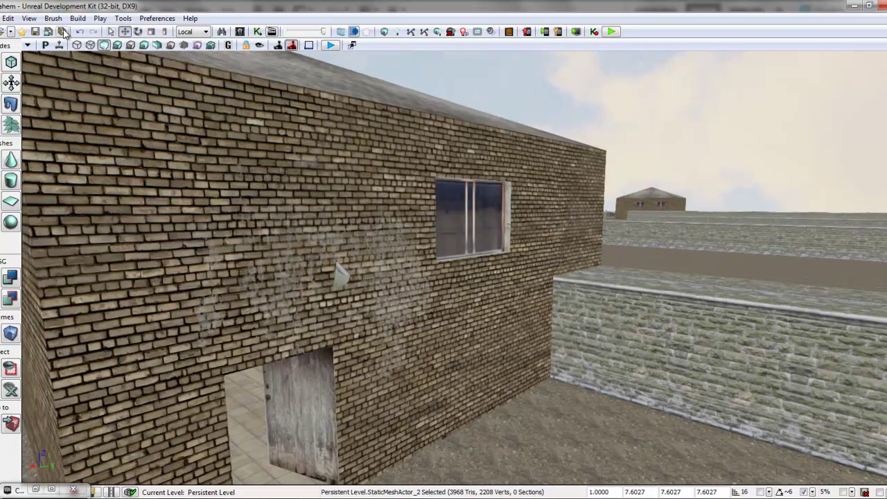